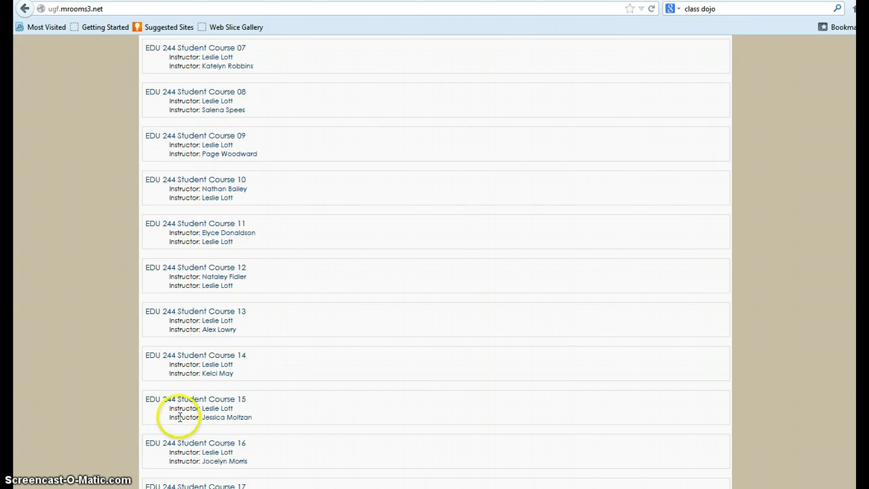
Open the EDU 244 Student Course 12 course page from the course list.
left_click(232, 268)
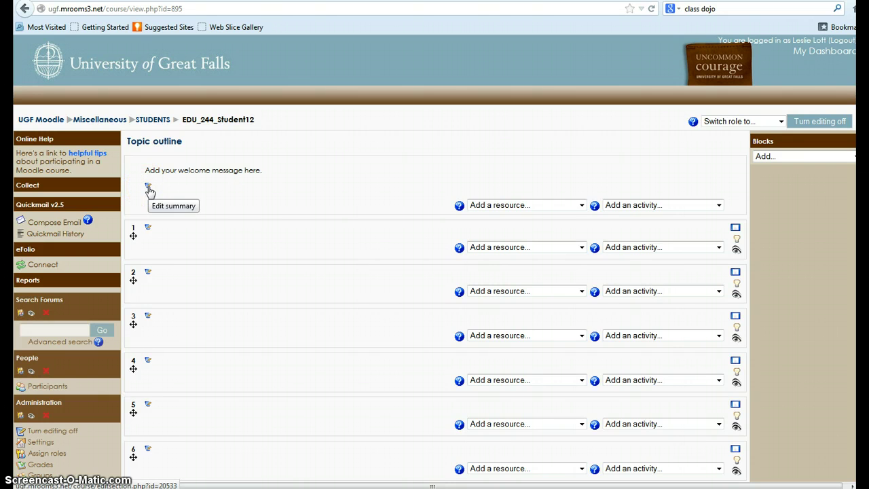
Open the topic 0 summary in the editor.
left_click(302, 185)
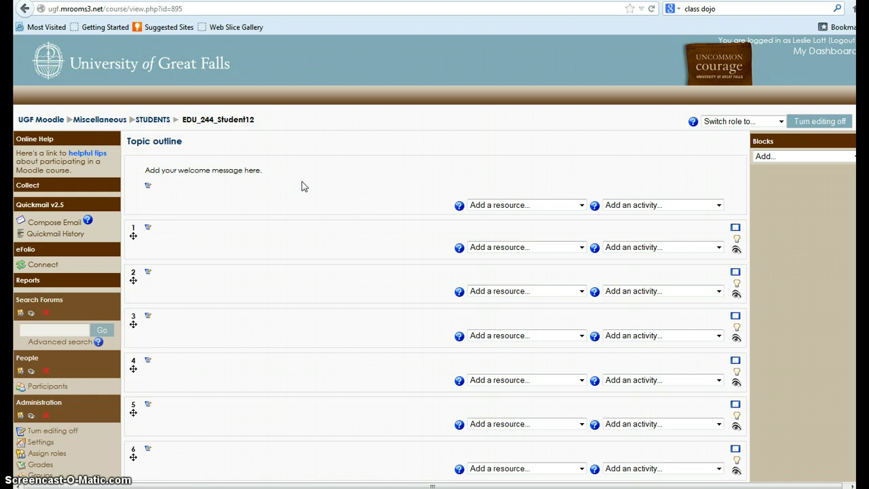
left_click(149, 188)
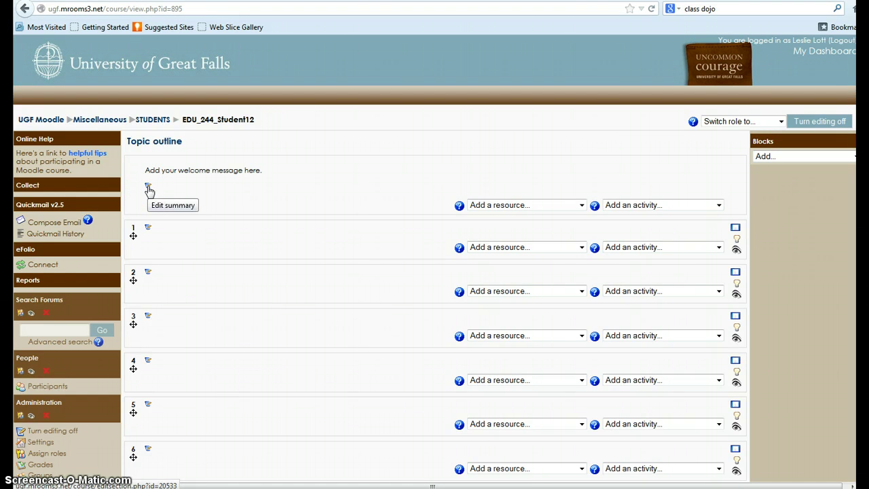
left_click(149, 189)
left_click(435, 239)
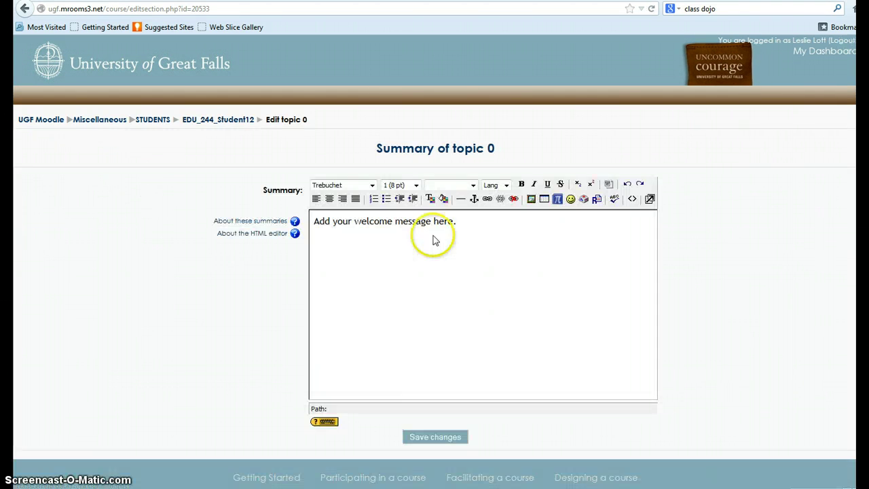
left_click(757, 218)
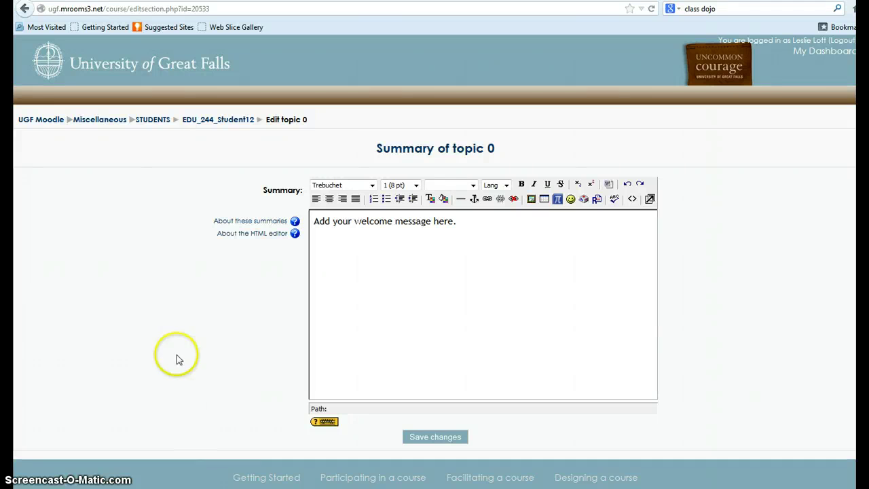
Delete the placeholder welcome sentence and open a new browser tab.
left_click_drag(470, 222, 312, 225)
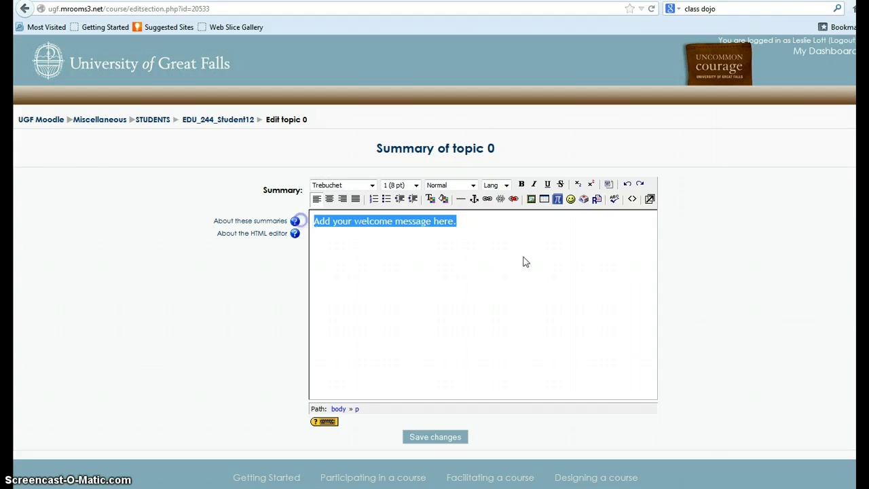
key("BackSpace")
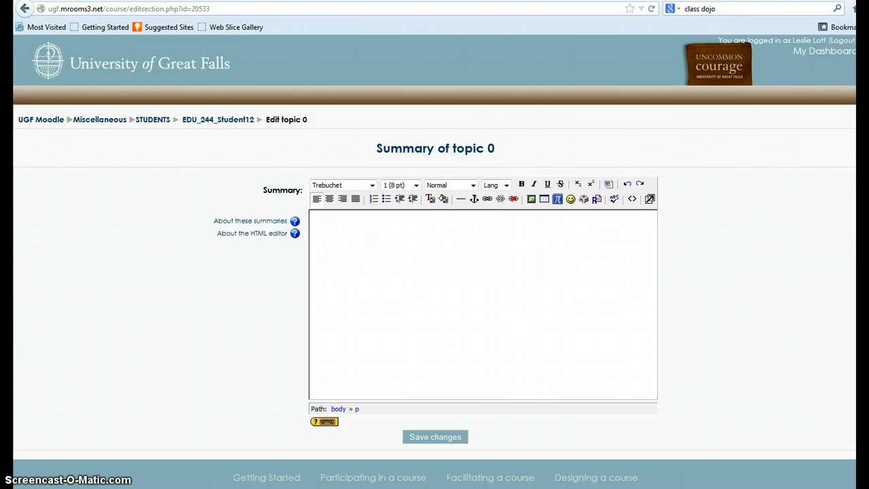
key("ctrl+t")
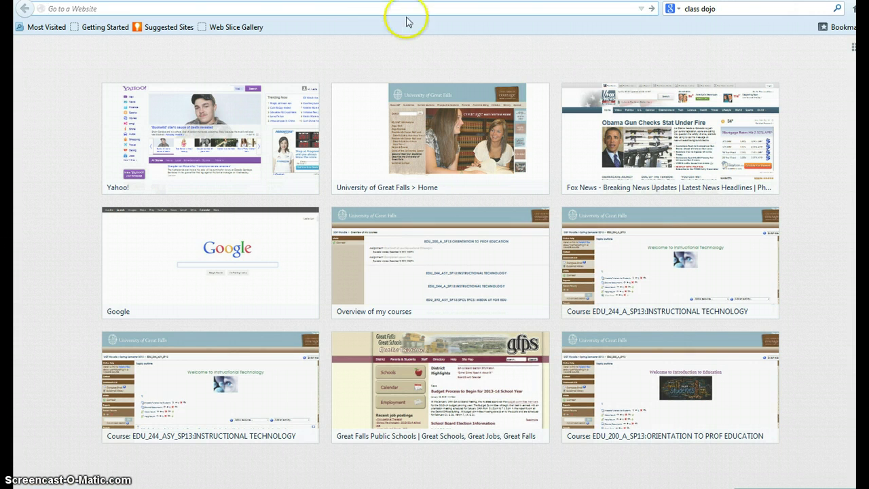
Search Google Images for 'Math' and browse the results.
type("www.google.com/")
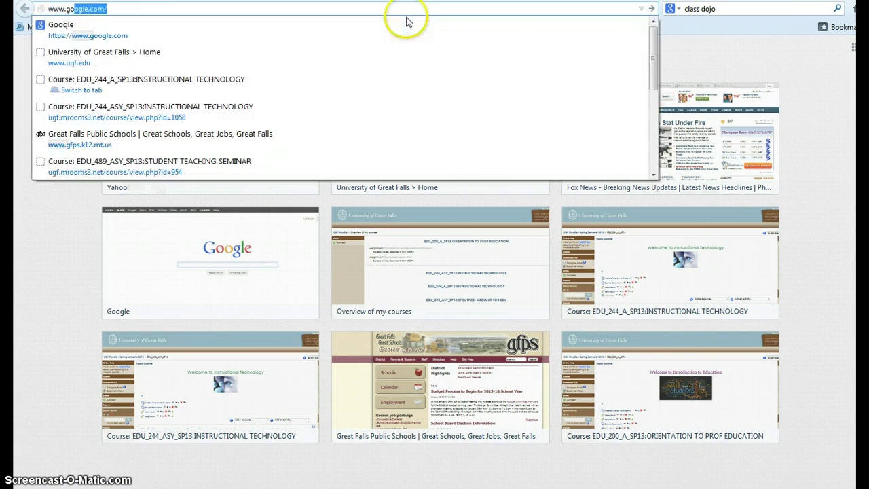
key("Return")
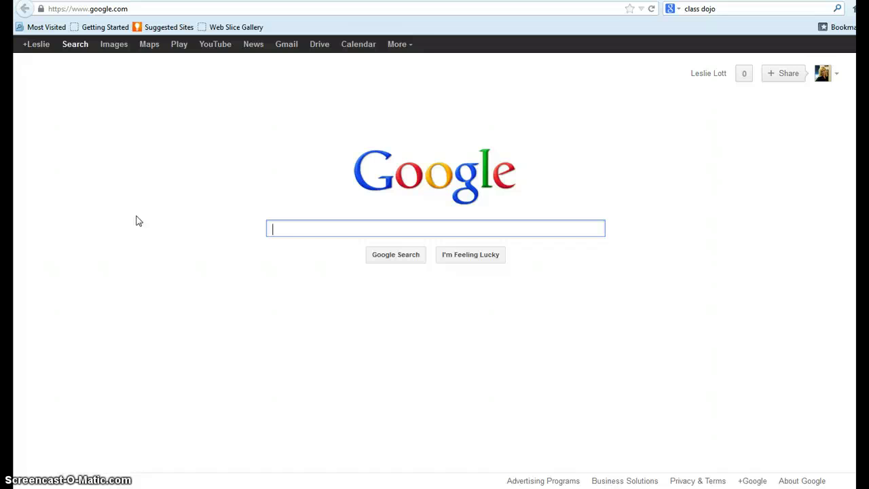
type("Math")
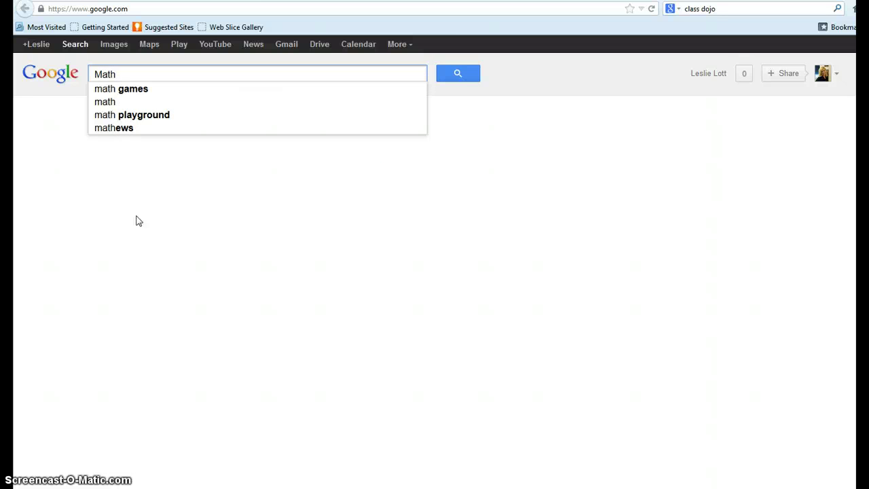
key("Return")
left_click(115, 44)
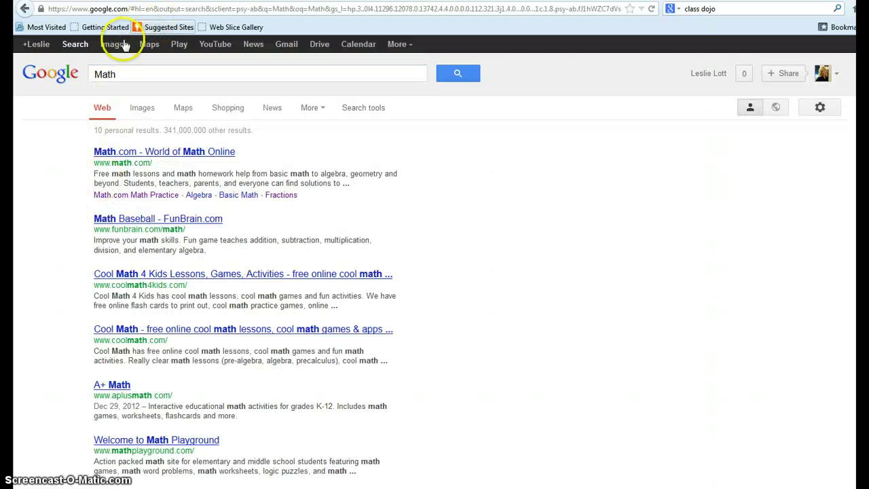
left_click(114, 44)
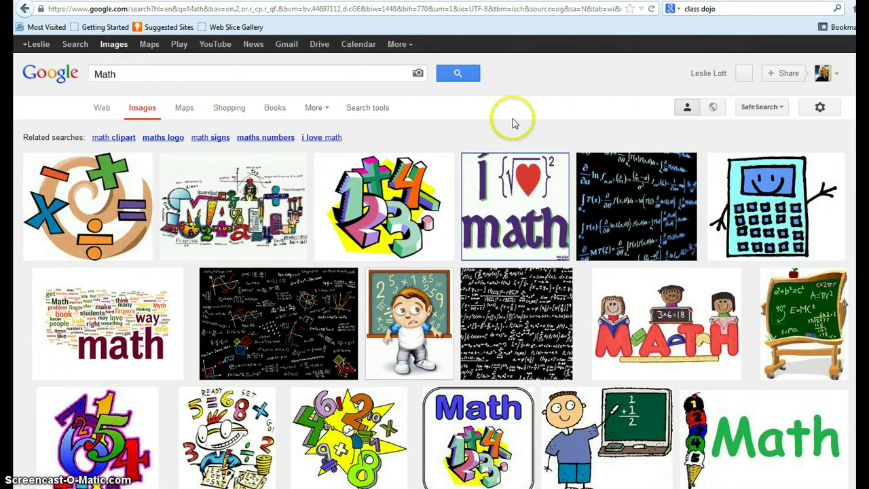
scroll(611, 230, "down", 10)
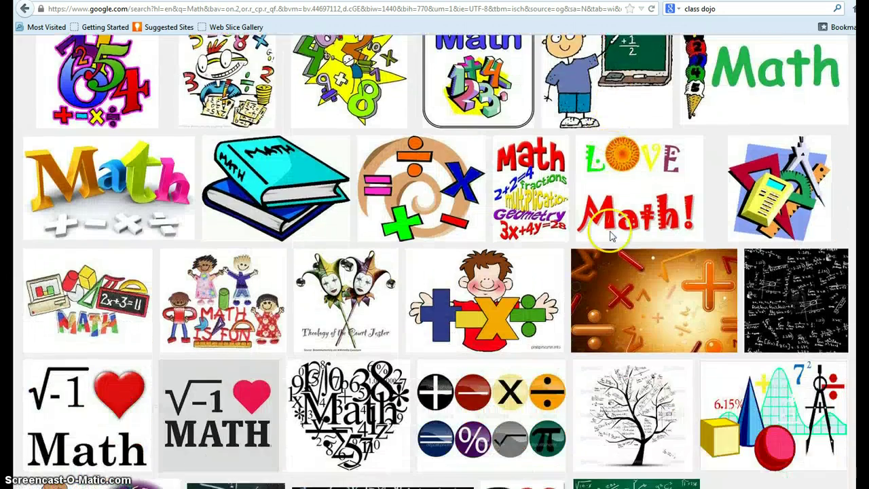
scroll(611, 236, "down", 3)
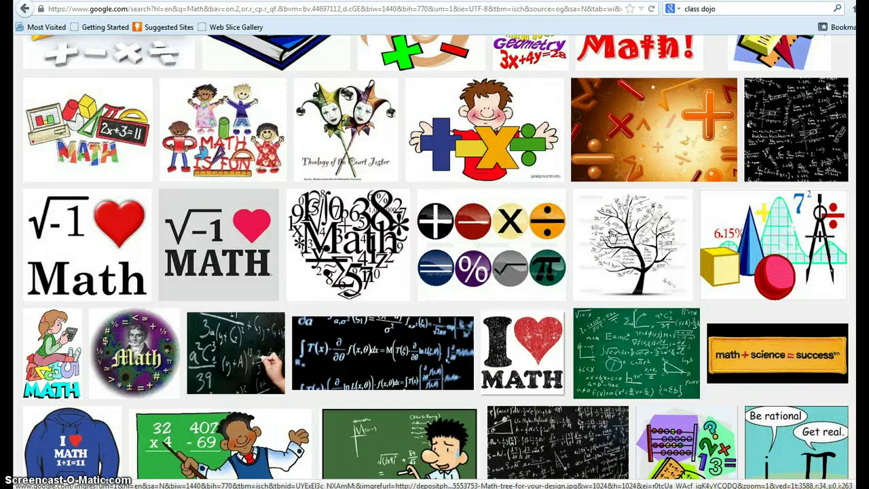
Open the cartoon boy math-symbols clip art at original size and copy its address.
left_click(493, 156)
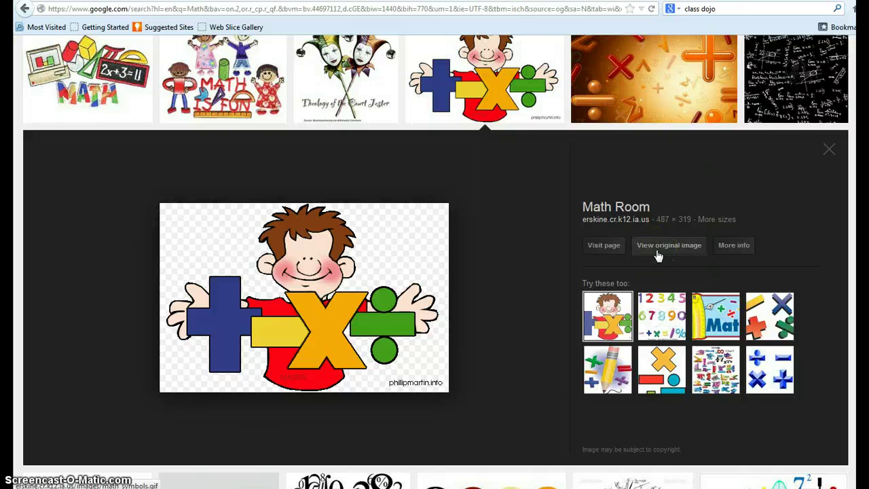
left_click(657, 254)
left_click(712, 253)
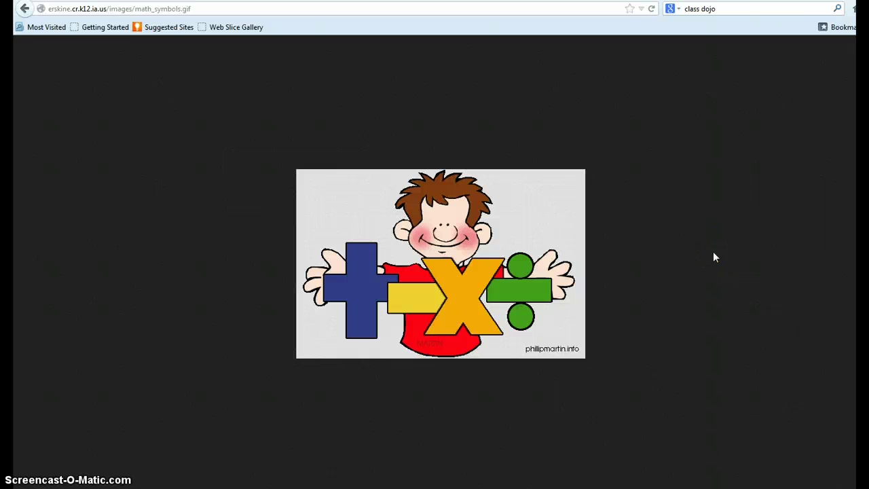
left_click(118, 7)
right_click(118, 7)
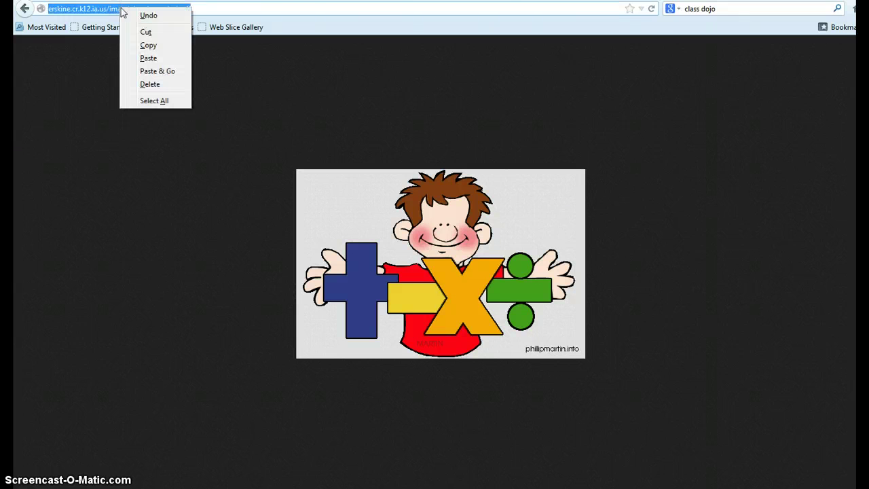
left_click(152, 44)
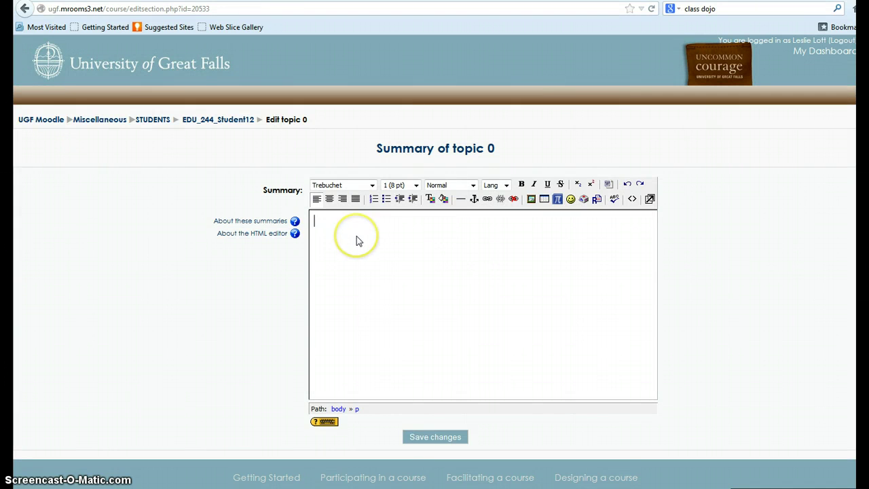
Insert the copied math_symbols.gif URL into the summary with alternate text 'math image'.
left_click(376, 242)
left_click(399, 296)
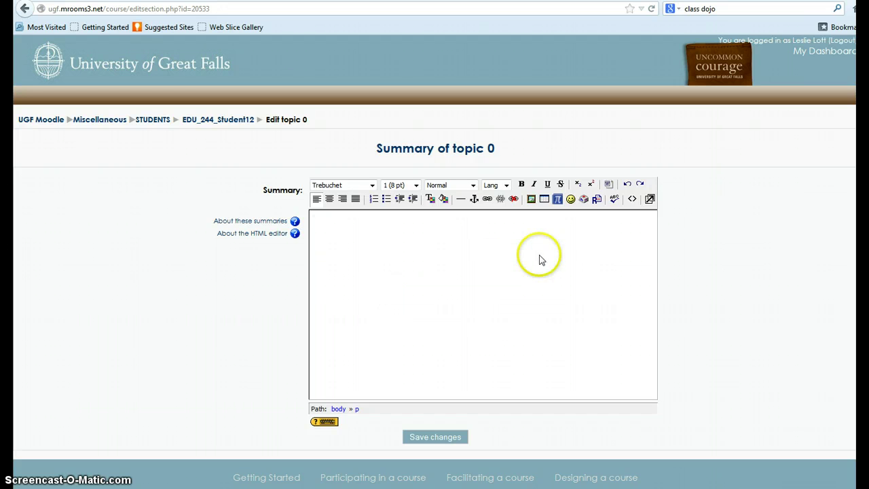
left_click(531, 199)
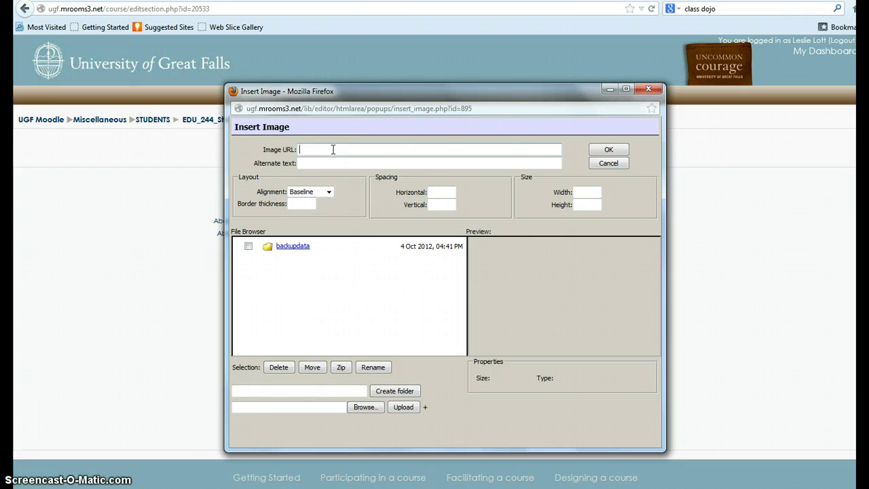
key("ctrl+v")
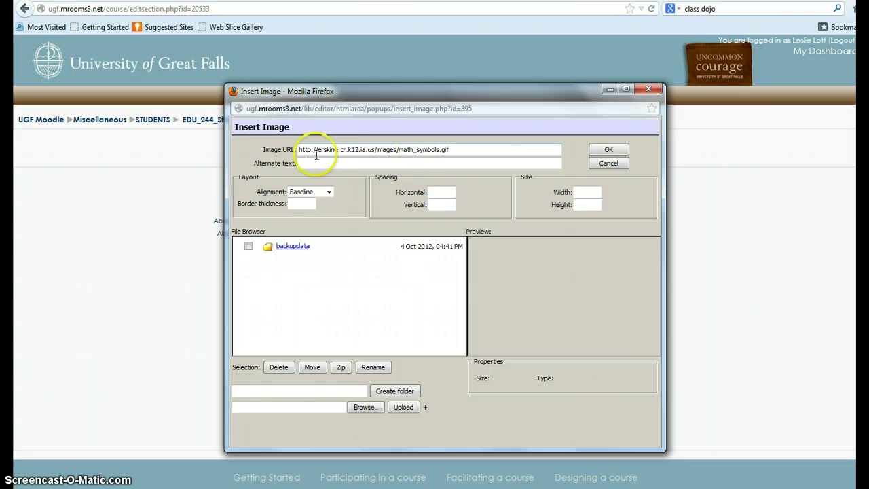
left_click(311, 163)
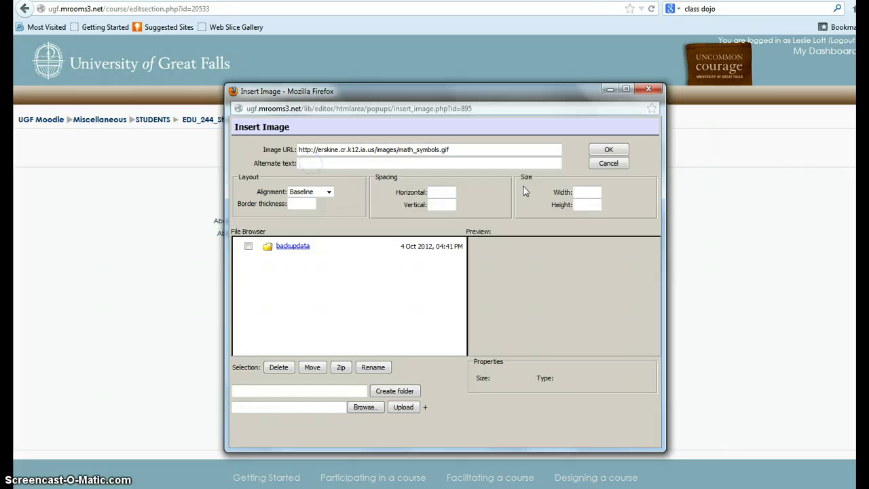
type("math image")
left_click(608, 149)
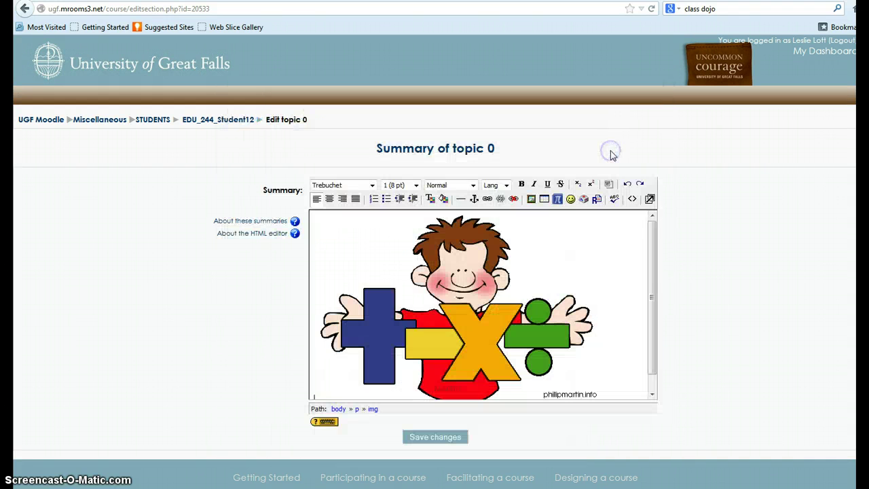
In the full-screen editor, shrink the clip art, centre it, then close the editor.
left_click(649, 198)
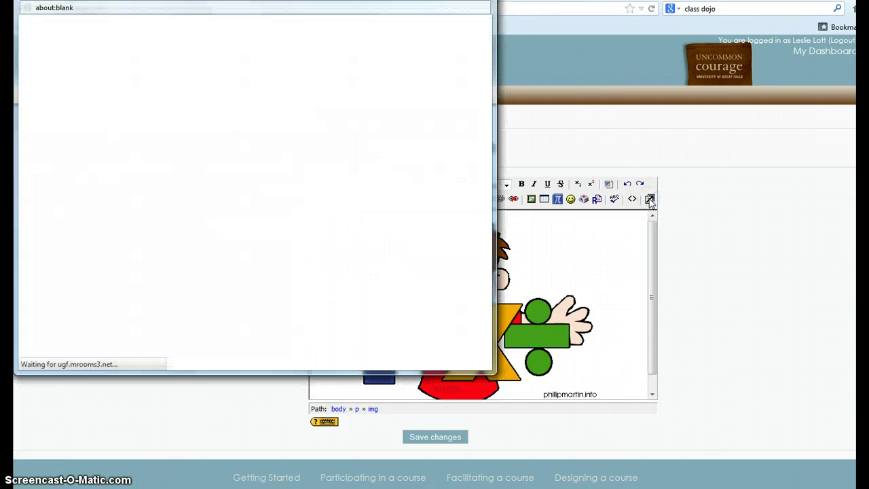
left_click(178, 175)
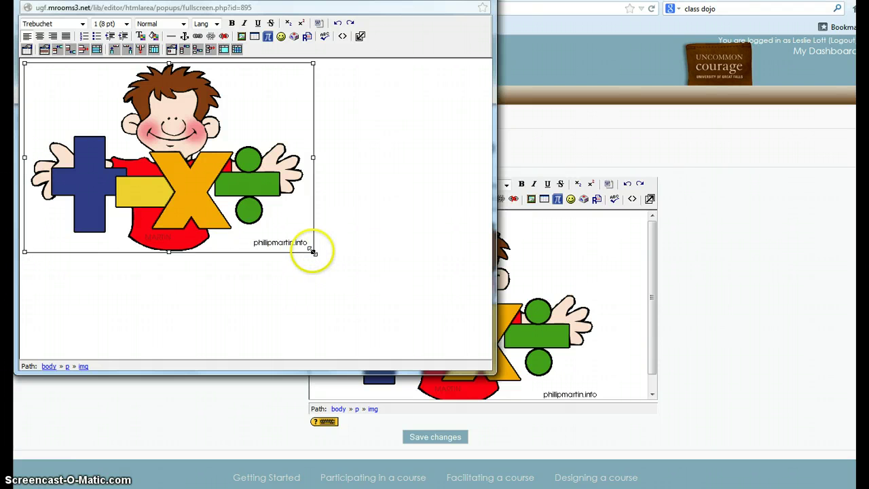
left_click_drag(311, 252, 155, 140)
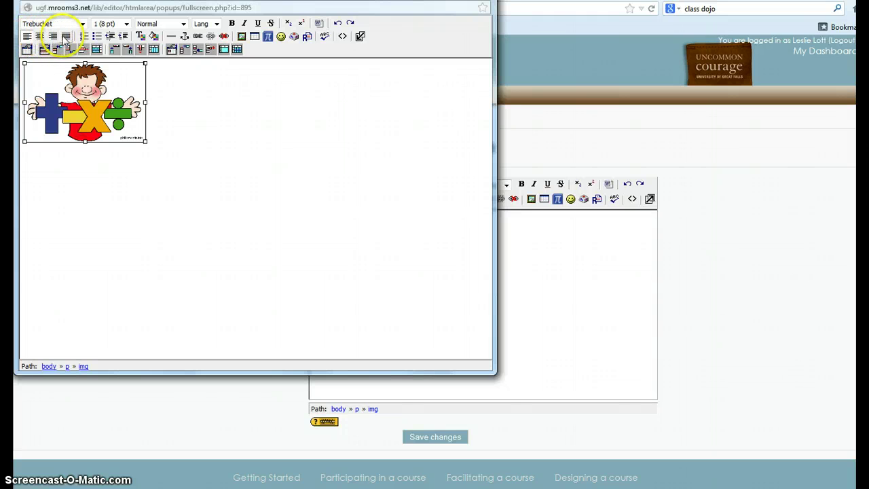
left_click(40, 38)
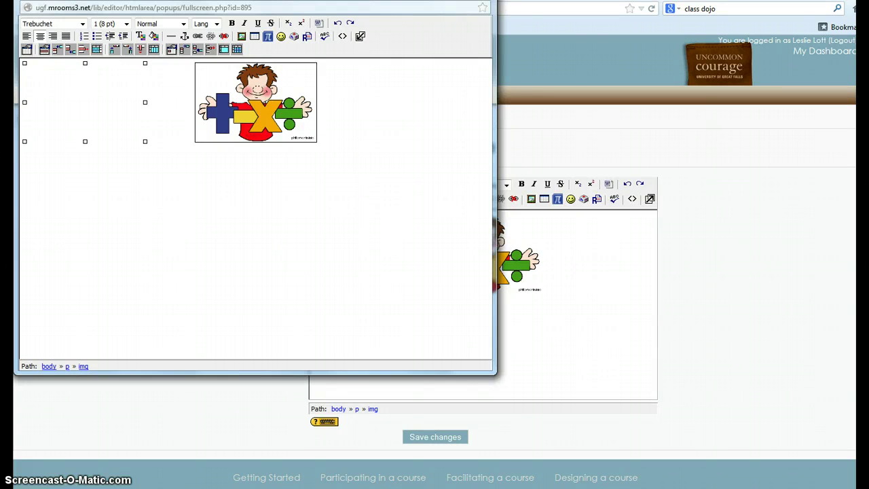
left_click_drag(385, 0, 399, 73)
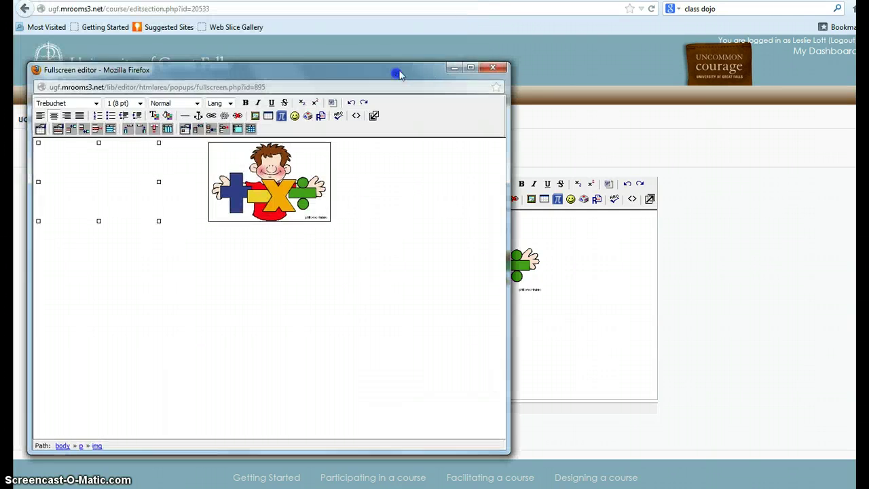
left_click(493, 68)
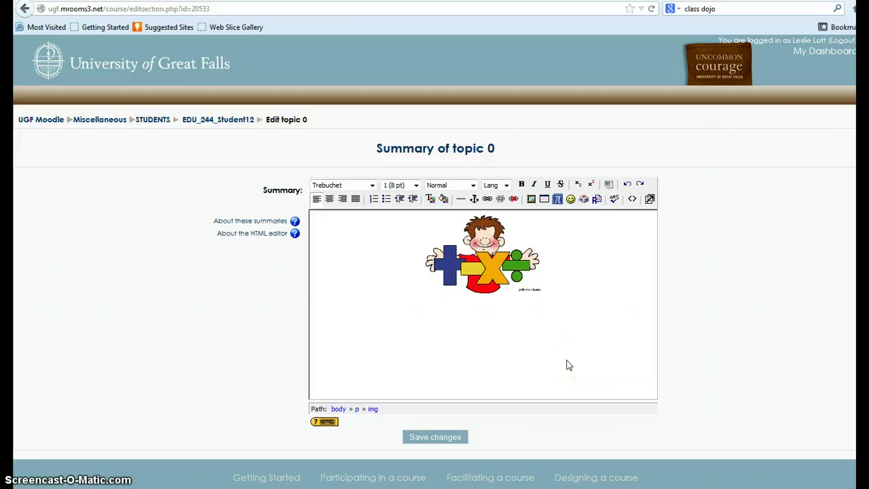
Re-centre the clip art and start typing the teacher's 'Math Class' title beneath it.
key("Return")
key("Return")
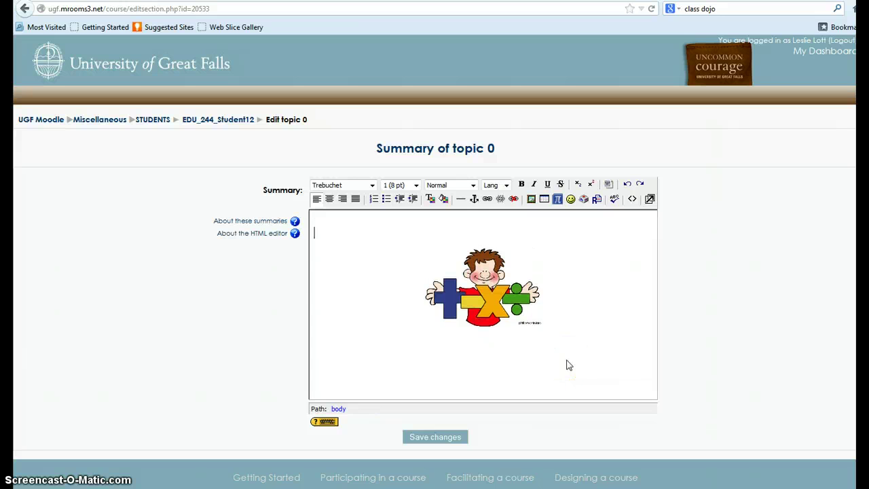
key("ctrl+z")
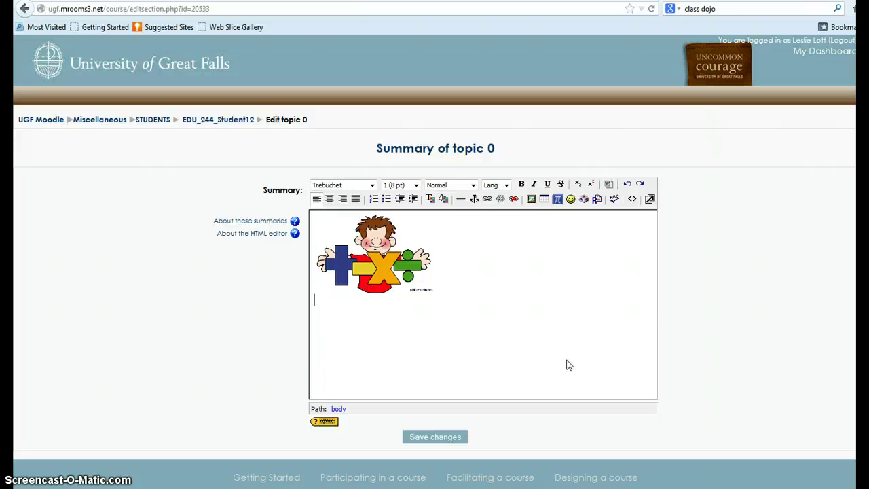
left_click(396, 263)
left_click(330, 198)
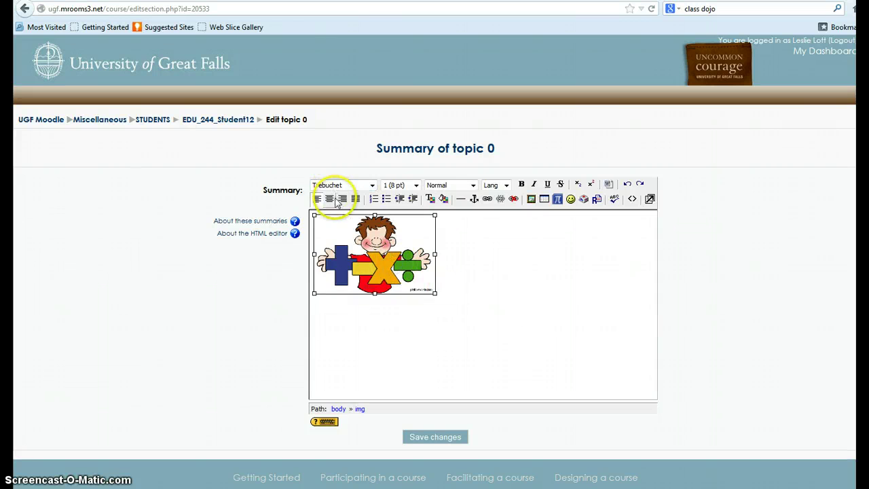
left_click(570, 281)
left_click(549, 293)
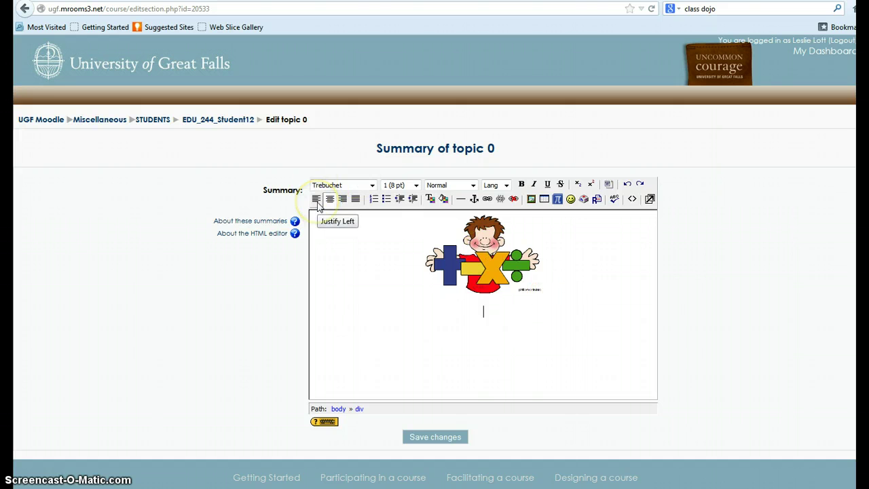
left_click(770, 307)
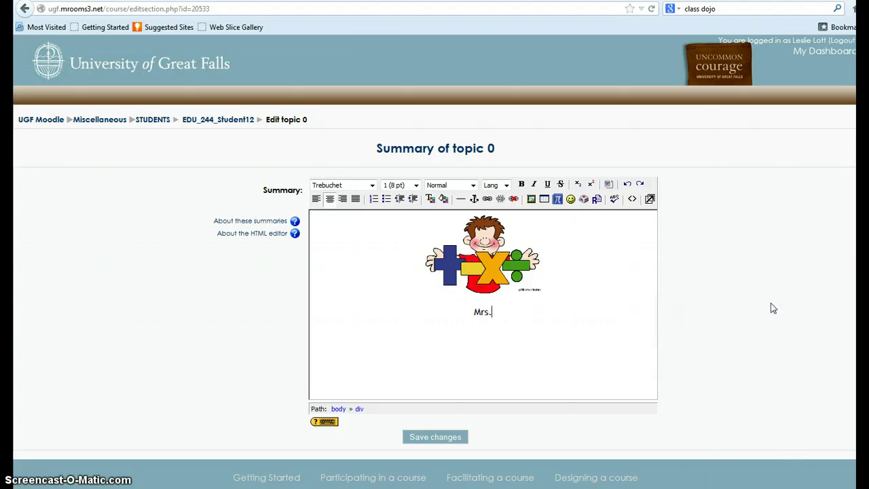
type("Lott's Math Class")
Set the class title line to Georgia font at 18 pt.
left_click(703, 259)
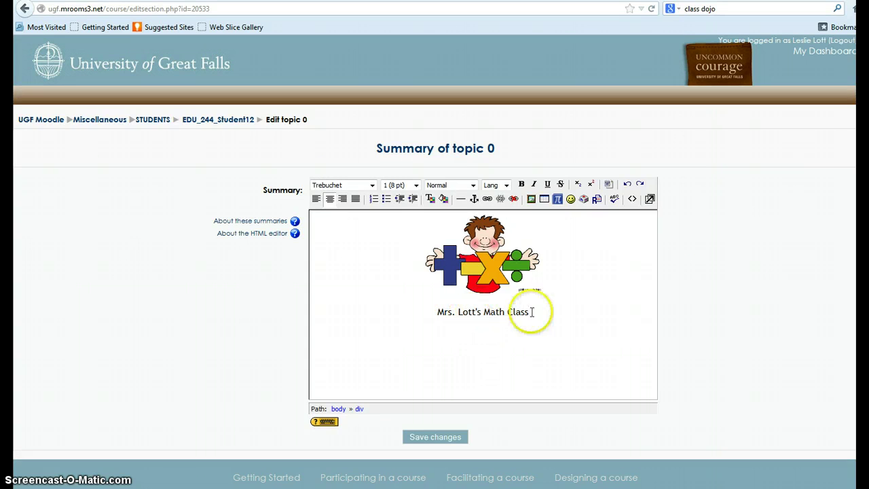
left_click_drag(532, 311, 429, 314)
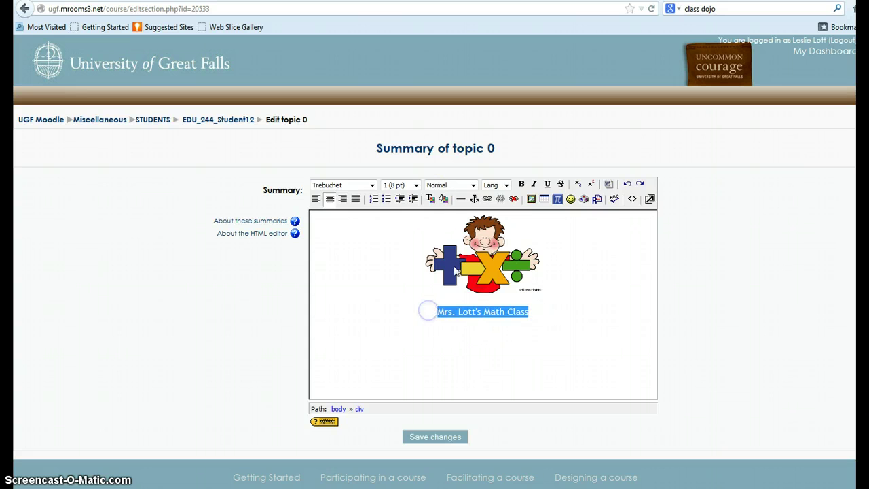
left_click(371, 185)
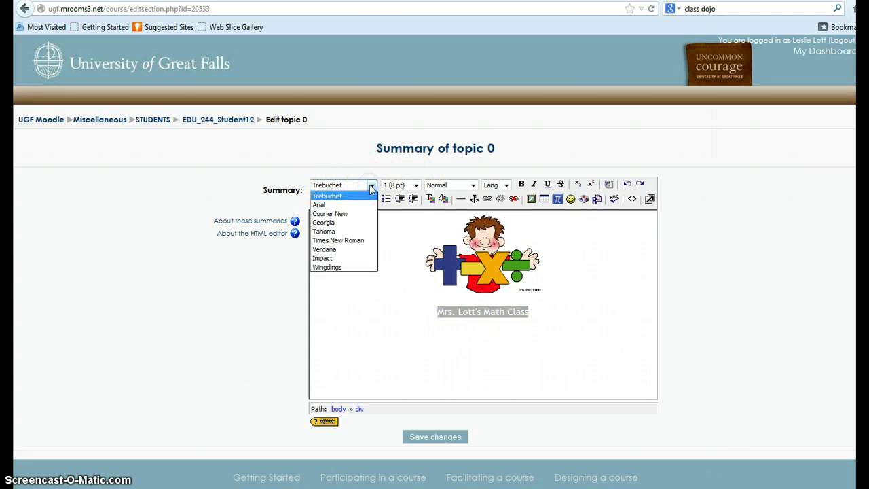
left_click(347, 223)
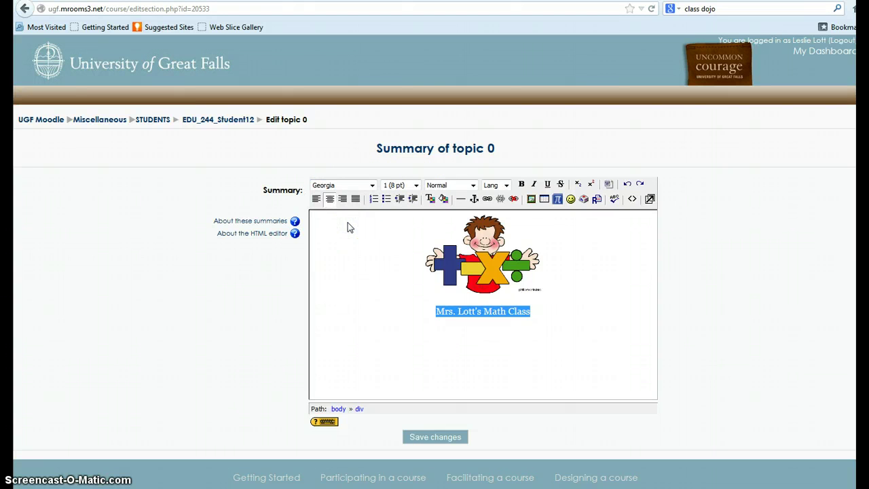
left_click(417, 186)
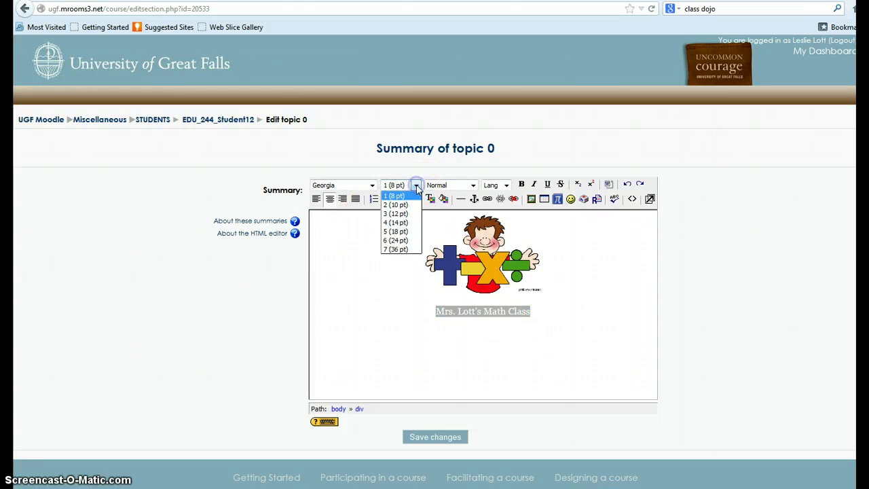
left_click(392, 233)
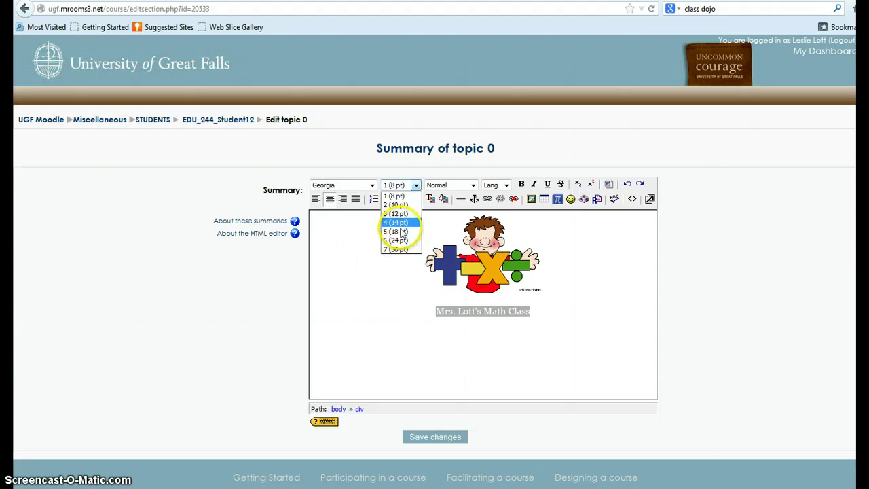
left_click(402, 232)
left_click(575, 314)
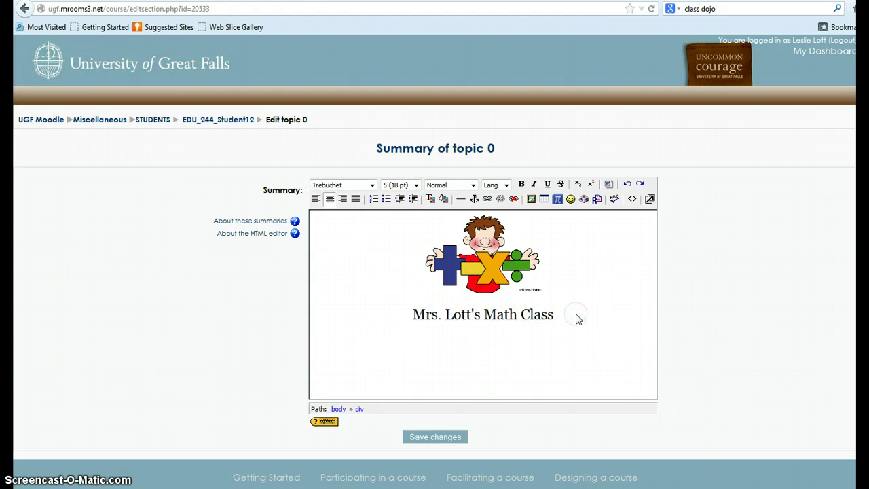
Colour the title dark blue (#330099) and start a new line below it.
triple_click(495, 314)
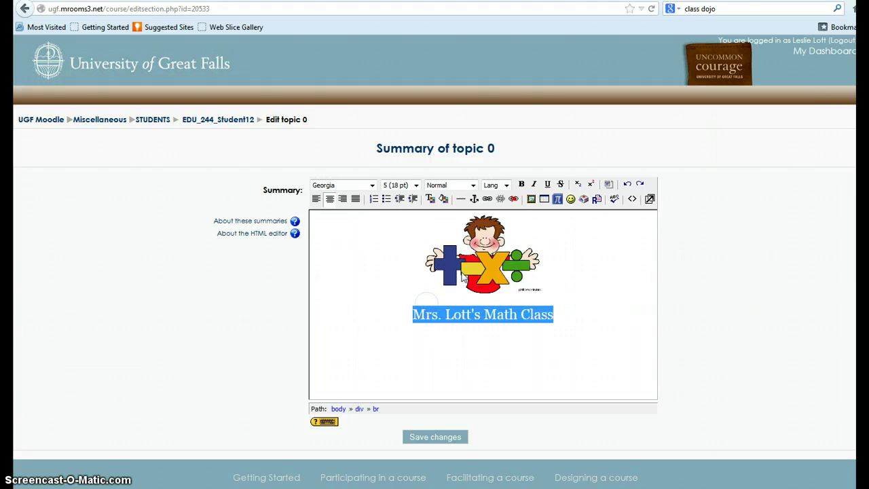
left_click(431, 199)
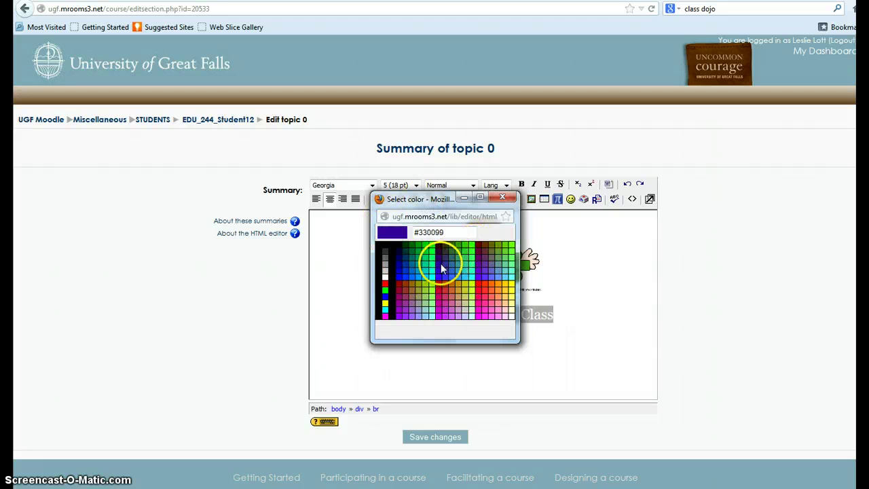
left_click(440, 265)
left_click(584, 313)
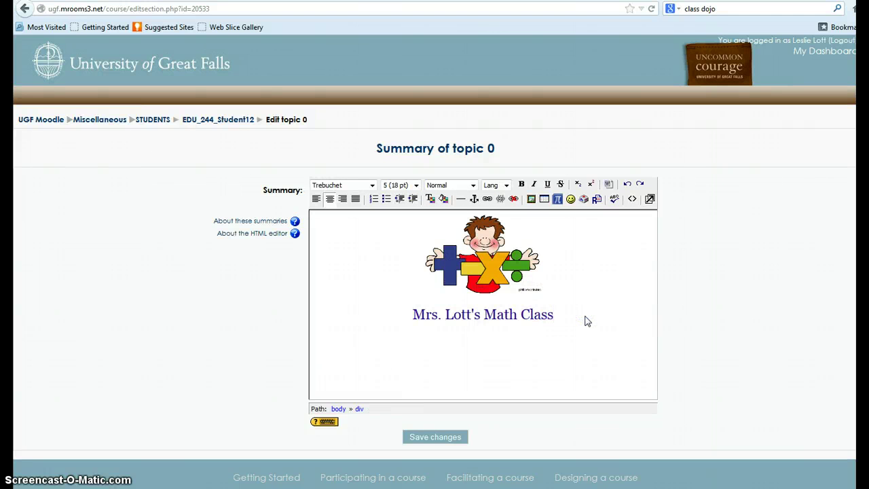
left_click(587, 316)
key("Return")
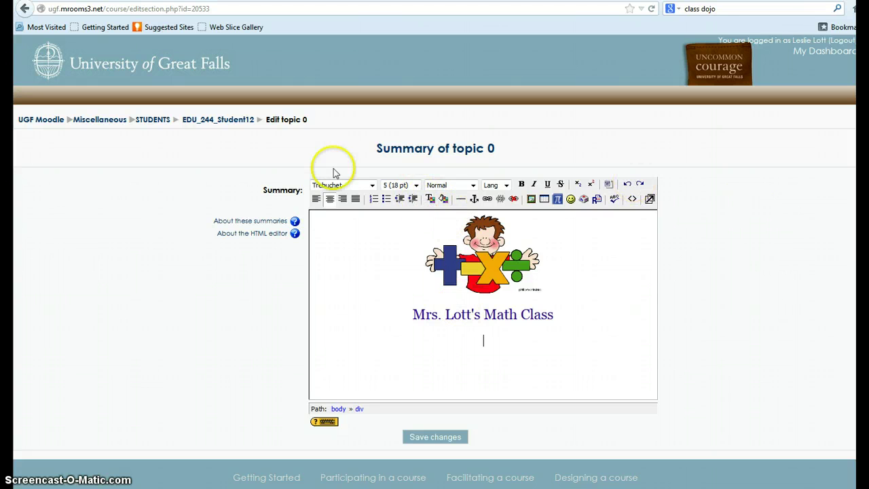
Set the new line to 14 pt and type the teacher's name.
left_click(416, 190)
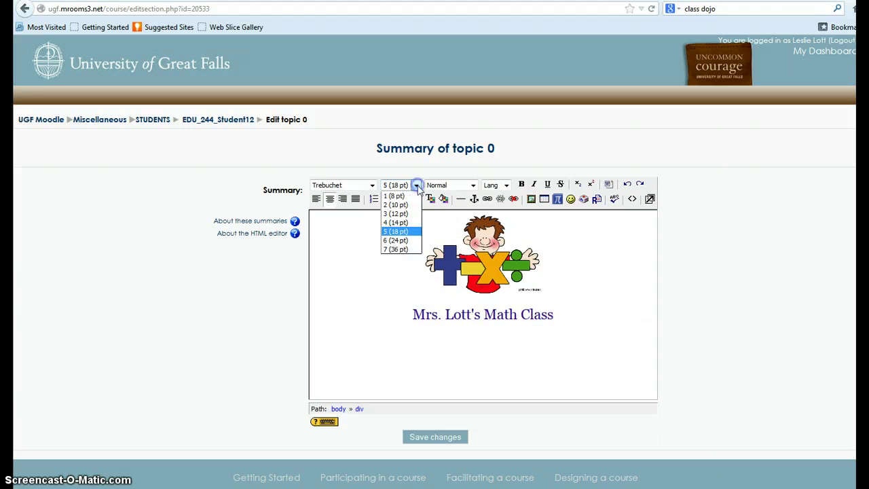
left_click(398, 225)
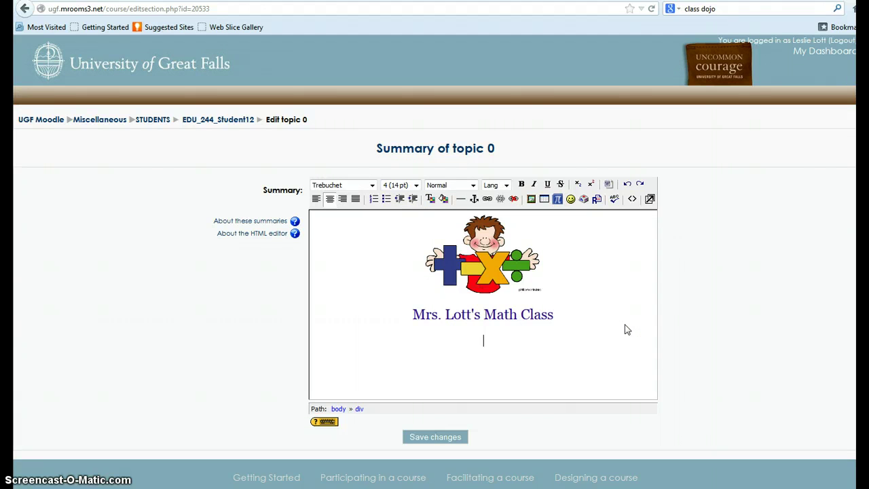
type("Leslie")
key("BackSpace")
key("BackSpace")
key("BackSpace")
key("BackSpace")
key("BackSpace")
key("BackSpace")
key("BackSpace")
type("MRs. L")
key("BackSpace")
key("BackSpace")
key("BackSpace")
key("BackSpace")
key("BackSpace")
type("rs. Lott")
key("Return")
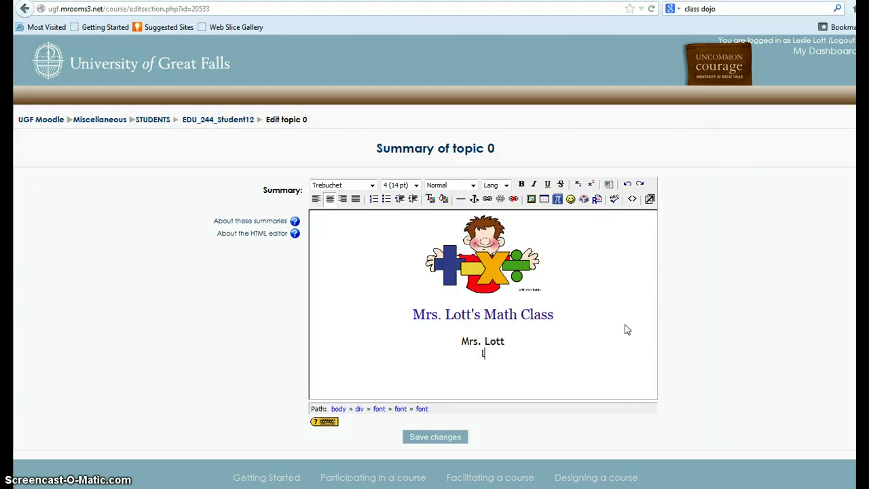
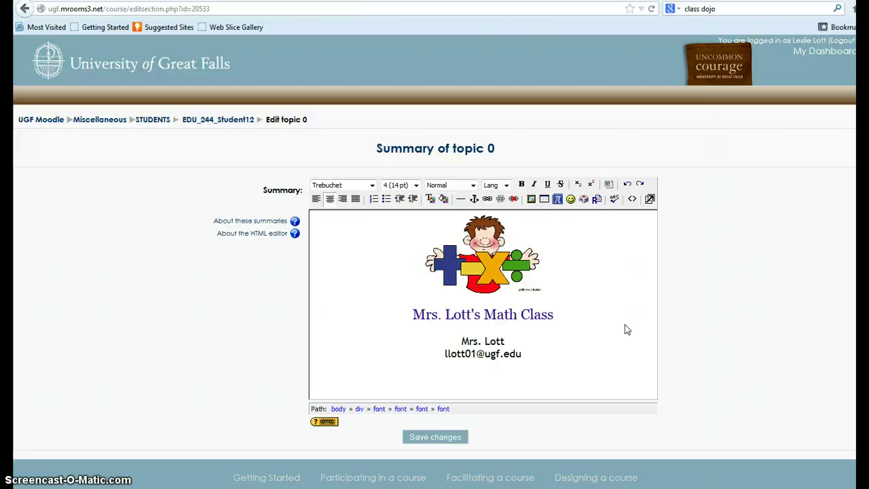
Add the teacher's e-mail address and a 'My ePortfolio' line beneath it.
key("Return")
type("My ePortfolio")
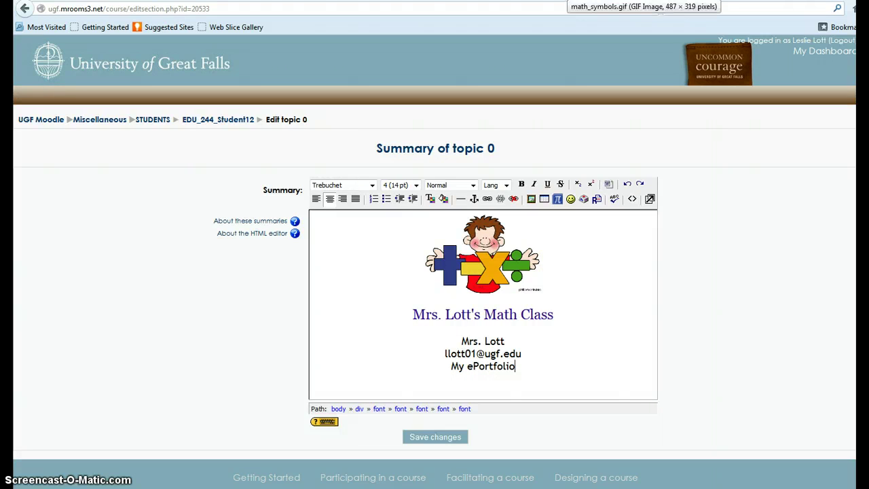
left_click(568, 1)
Open Google Sites through Google's full product list.
type("www.google.com/")
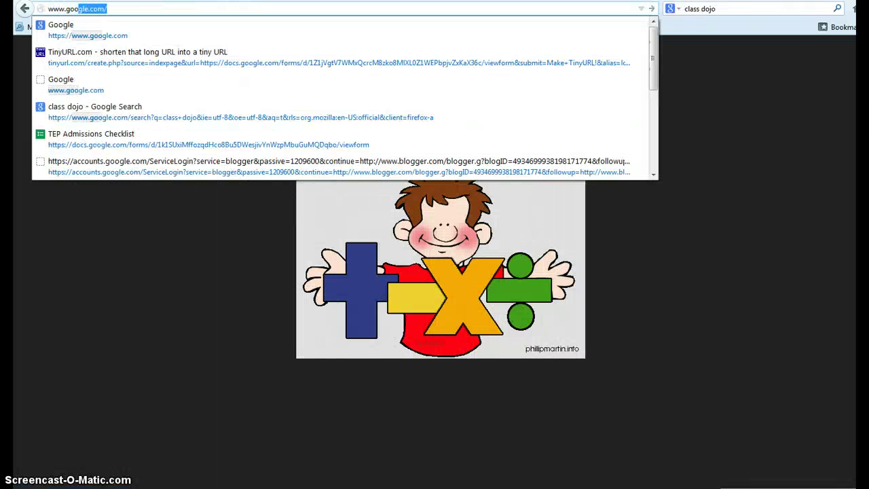
key("Return")
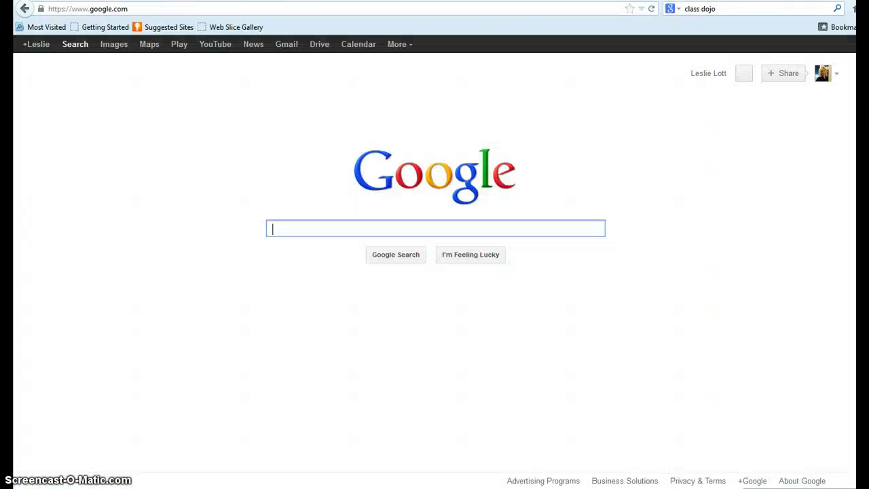
left_click(399, 48)
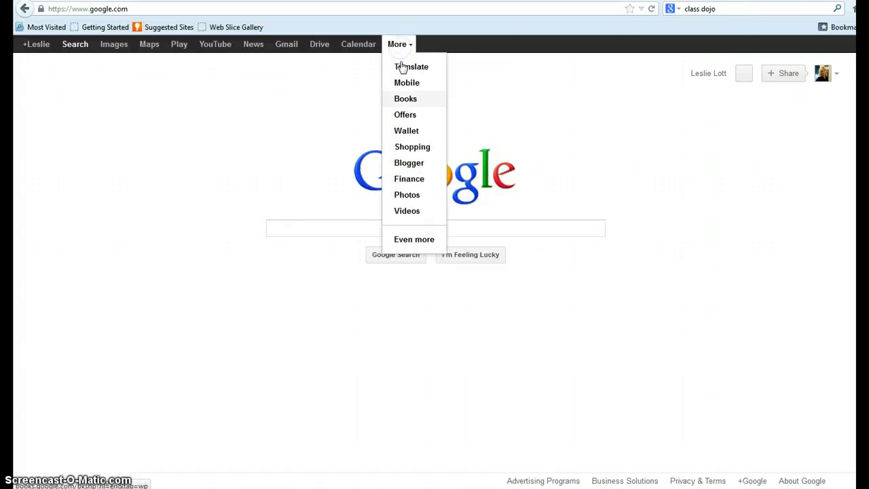
left_click(414, 240)
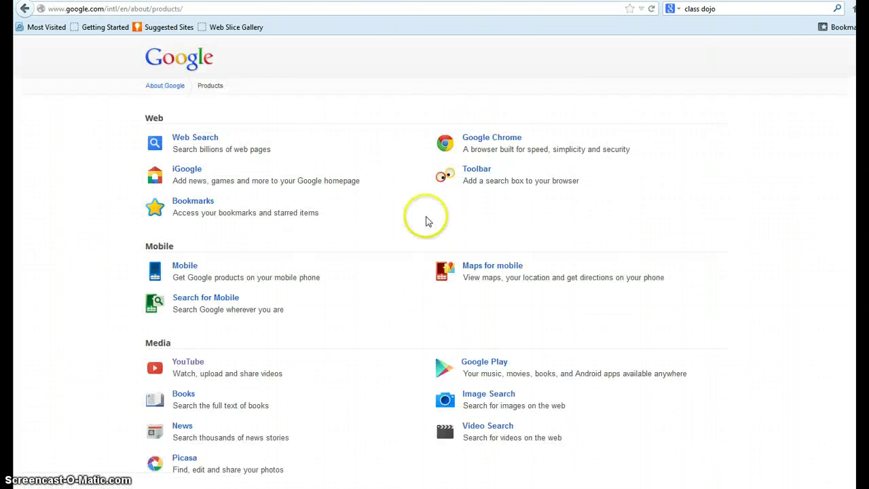
scroll(425, 227, "down", 10)
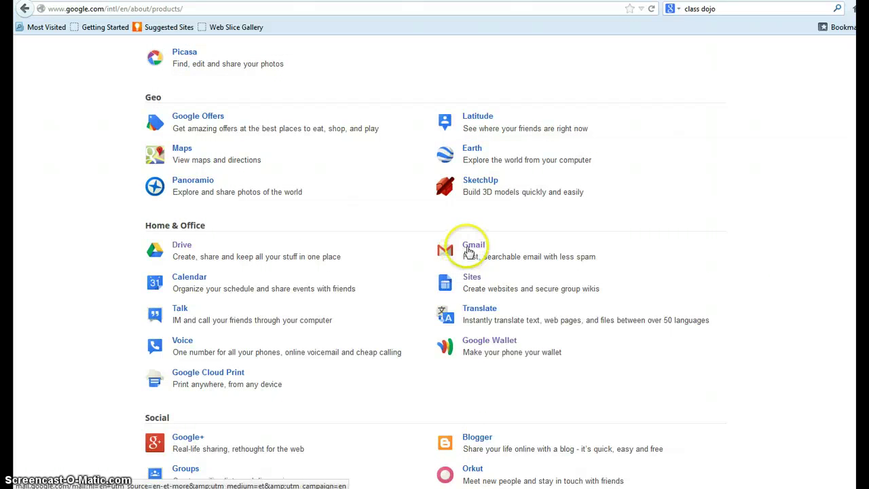
left_click(470, 279)
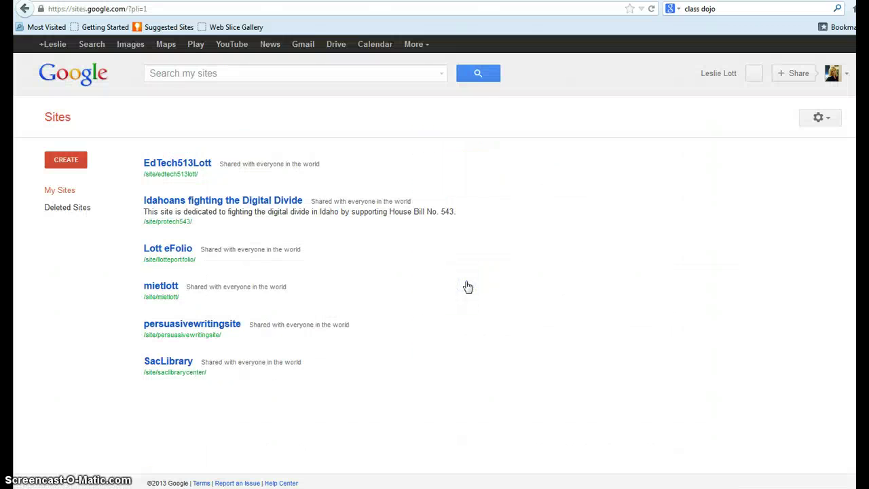
Open the teacher's eFolio site and copy its web address.
left_click(215, 230)
left_click(171, 250)
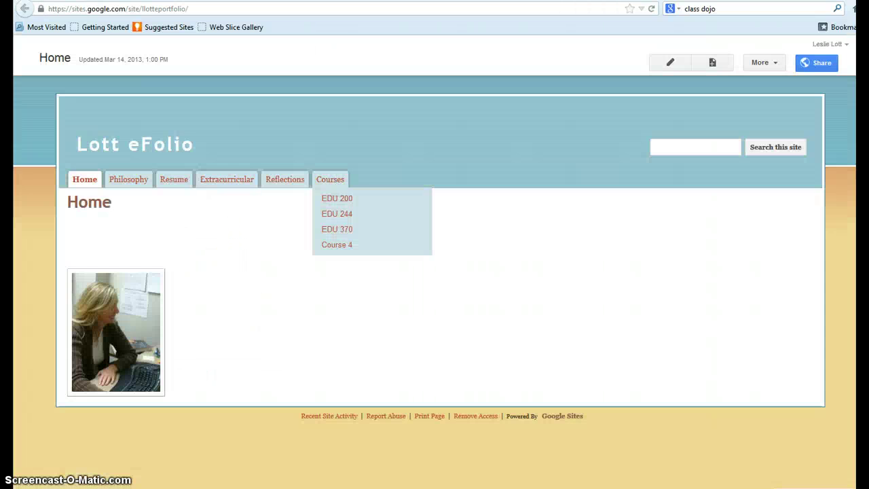
left_click(165, 8)
right_click(165, 8)
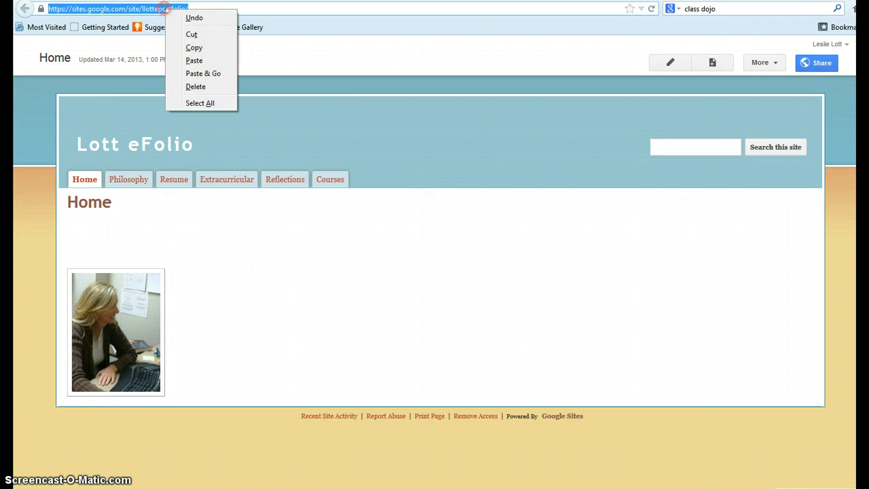
left_click(202, 47)
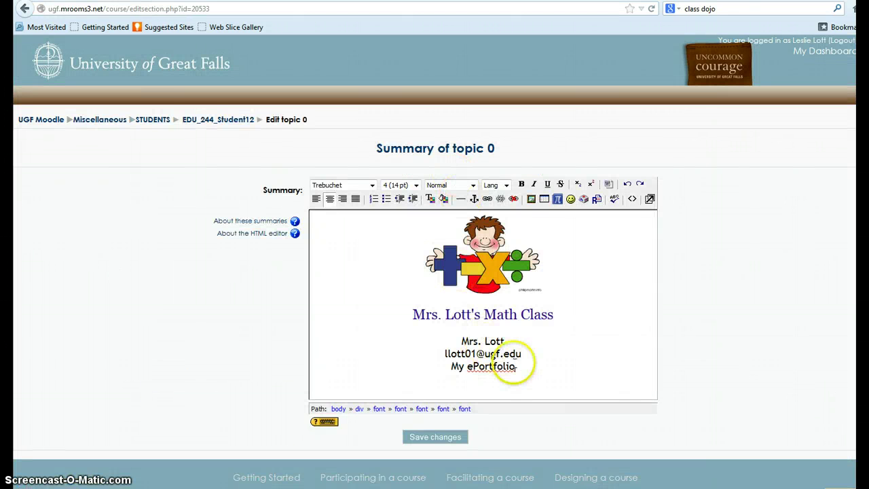
Select 'My ePortfolio' and paste the copied site address as its link target.
left_click_drag(517, 367, 451, 367)
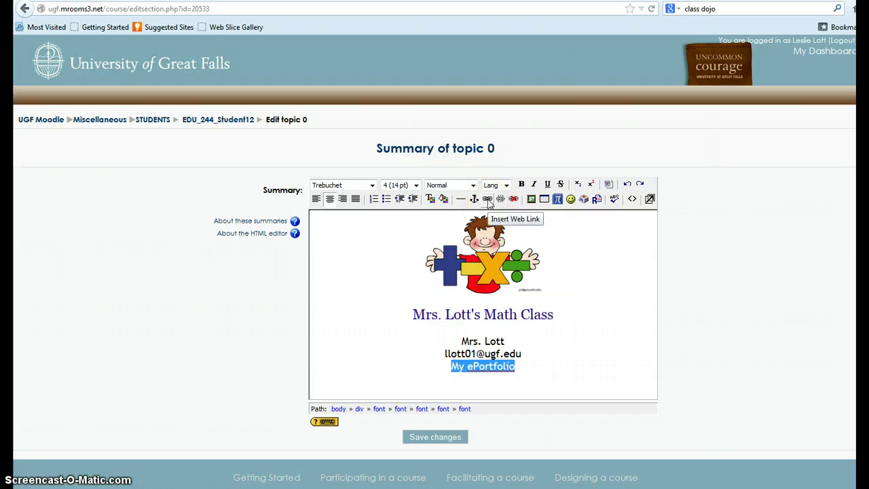
left_click(488, 200)
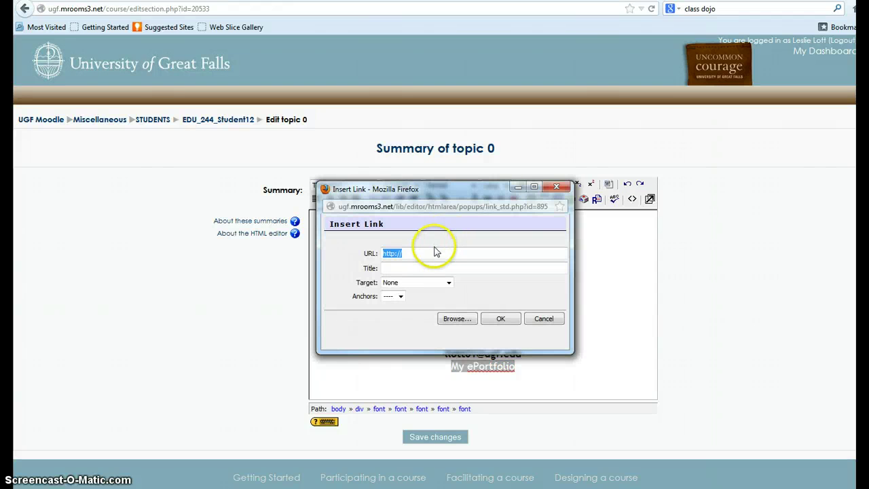
key("ctrl+v")
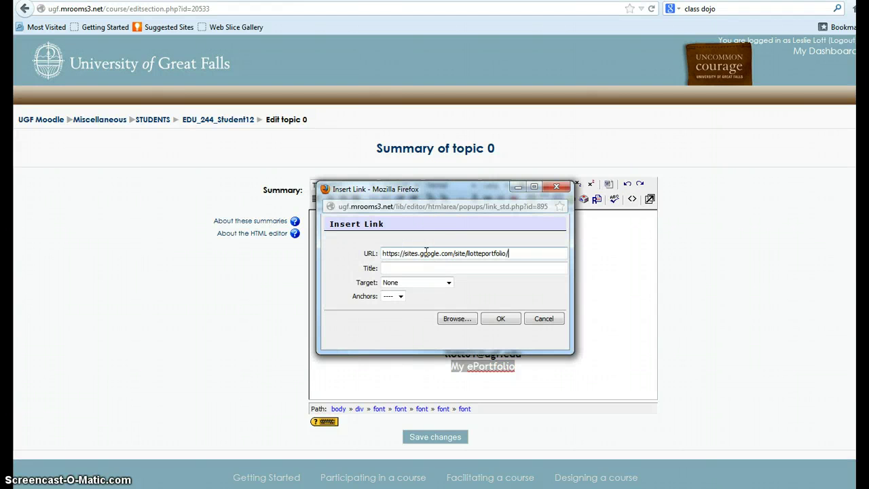
Title the link 'Portfolio', make it open in a new window, and confirm.
left_click(393, 269)
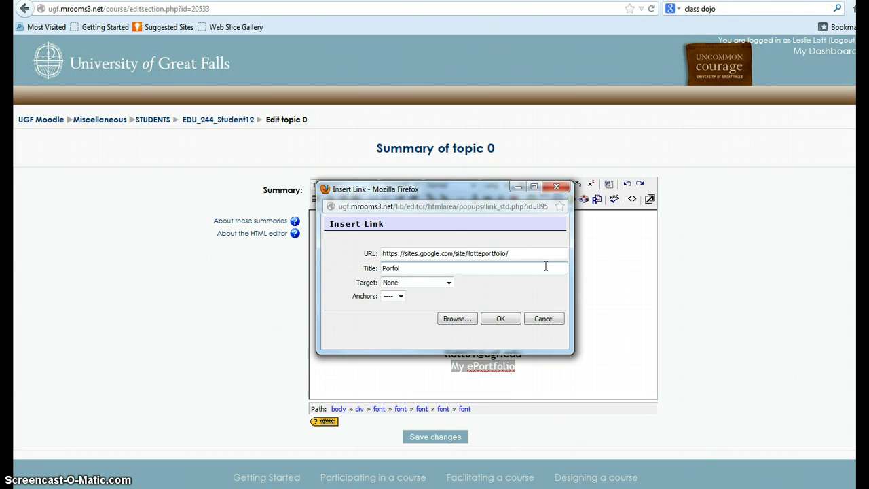
type("Porfolio")
left_click(391, 268)
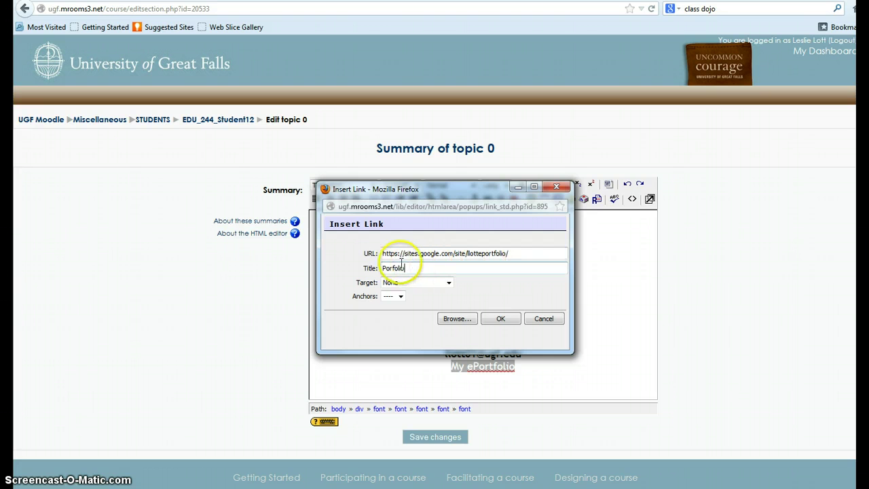
type("t")
left_click(408, 271)
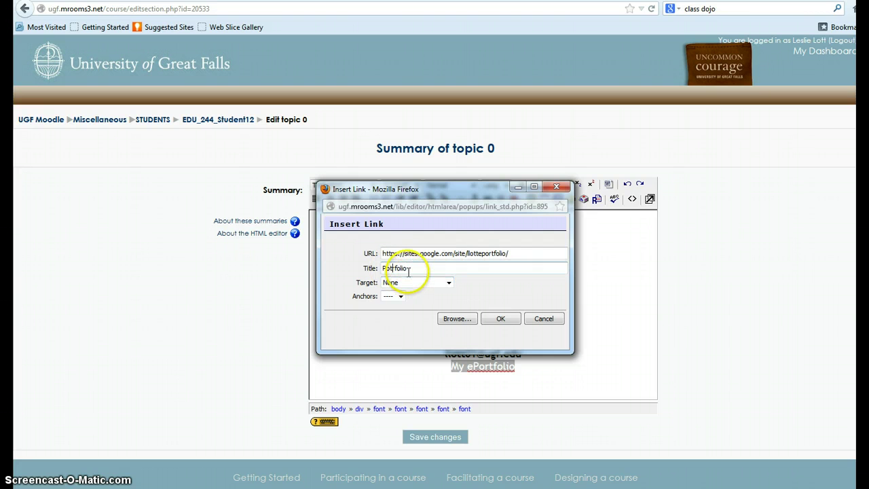
key("Delete")
key("Delete")
key("Delete")
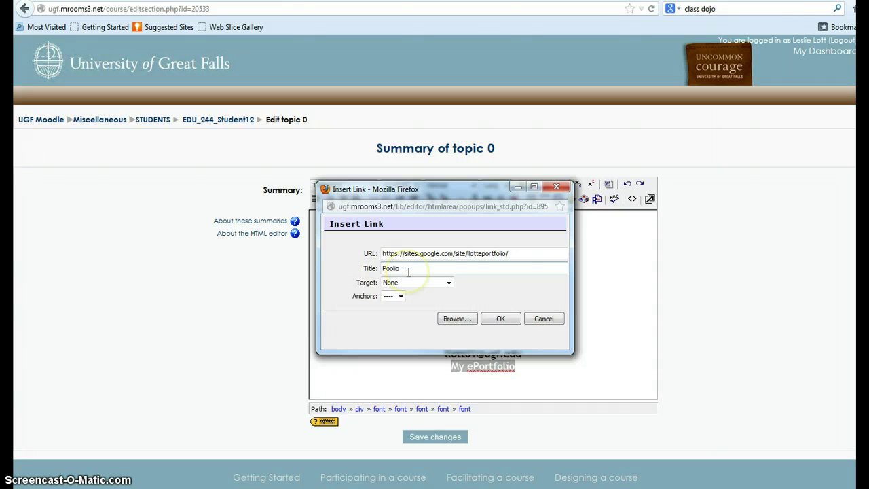
type("rtf")
left_click(447, 282)
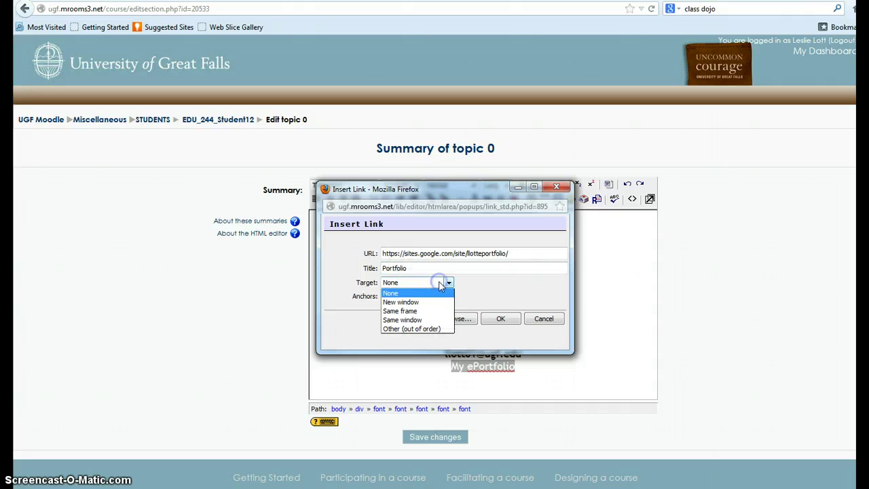
left_click(419, 303)
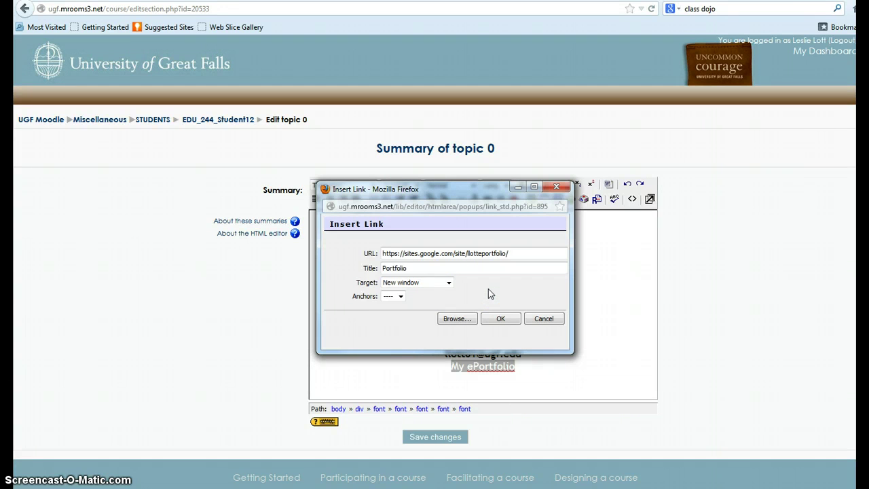
left_click(500, 318)
left_click(545, 375)
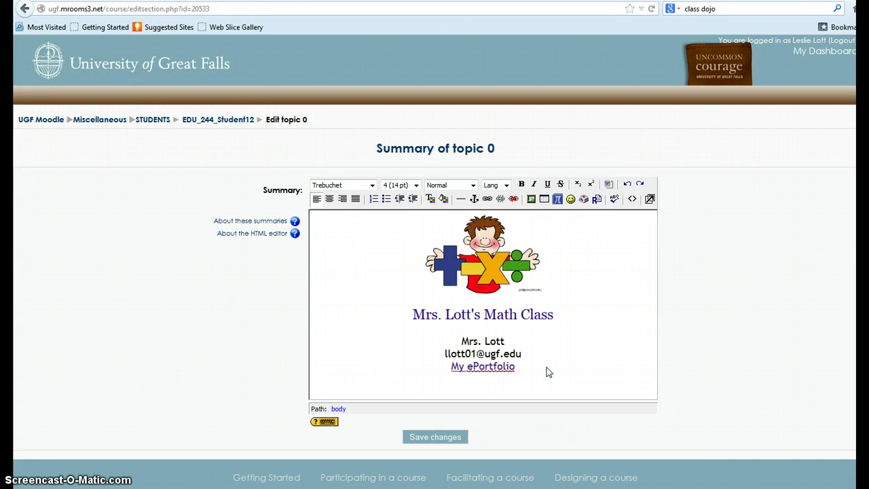
Save the topic 0 summary with its clip art, class title, contact lines and ePortfolio link.
left_click(444, 438)
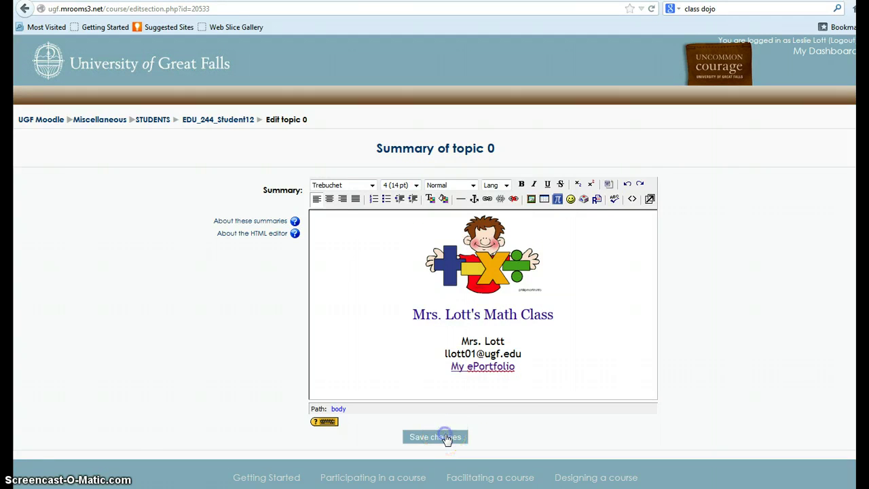